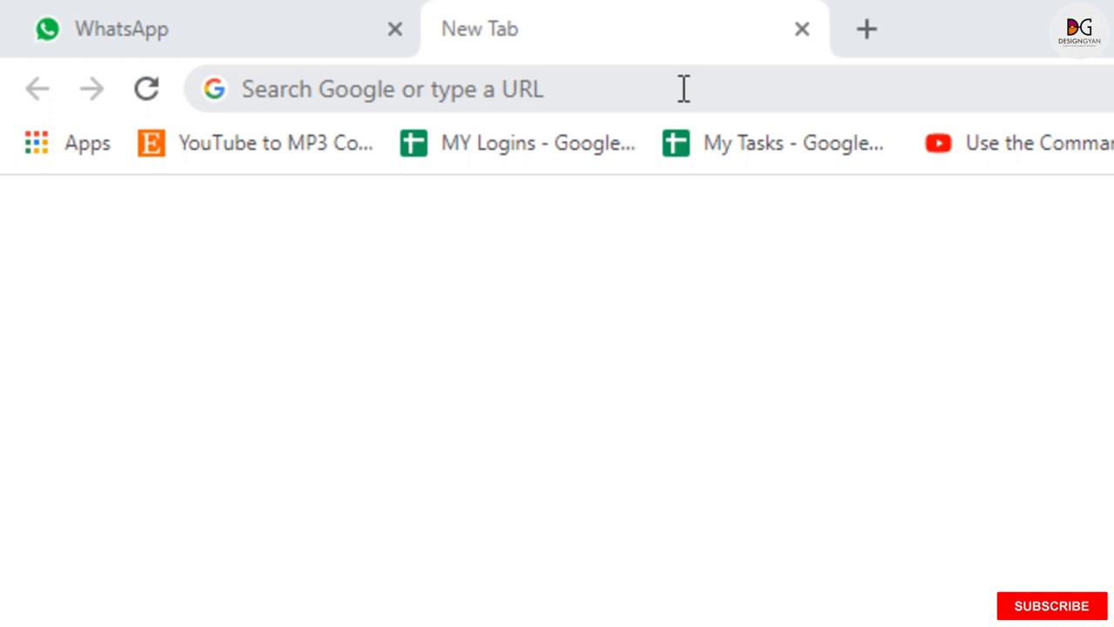
# Load remove.bg in the Chrome address bar.
pyautogui.click(685, 89)
pyautogui.write('re')
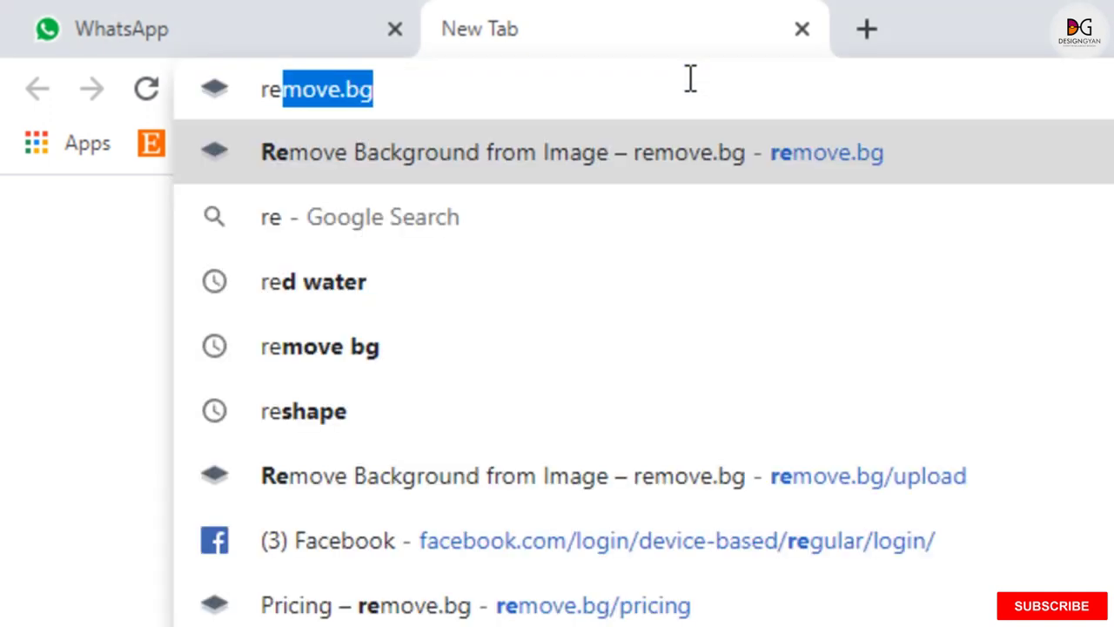
pyautogui.write('move')
pyautogui.press('Return')
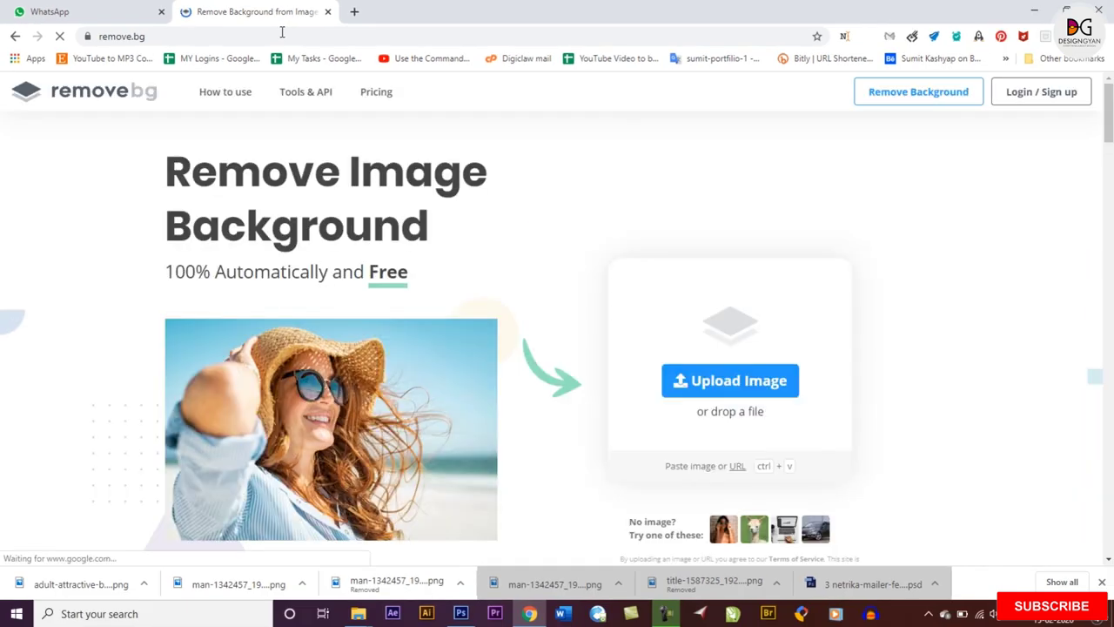
# Upload the man-1342457_1920 photo to remove.bg.
pyautogui.click(764, 379)
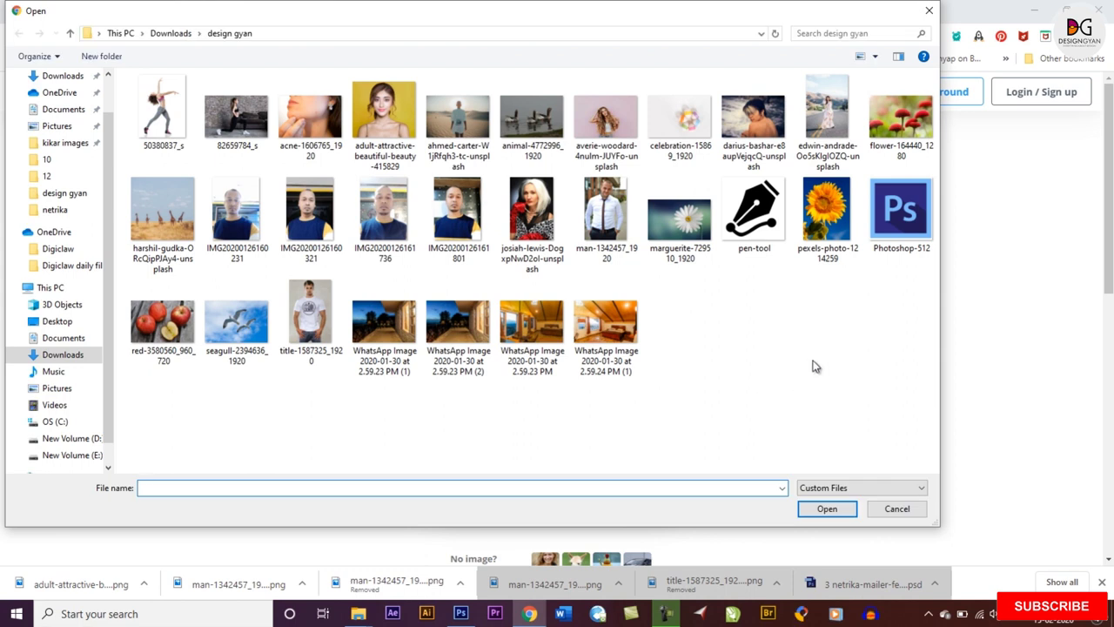
pyautogui.click(607, 213)
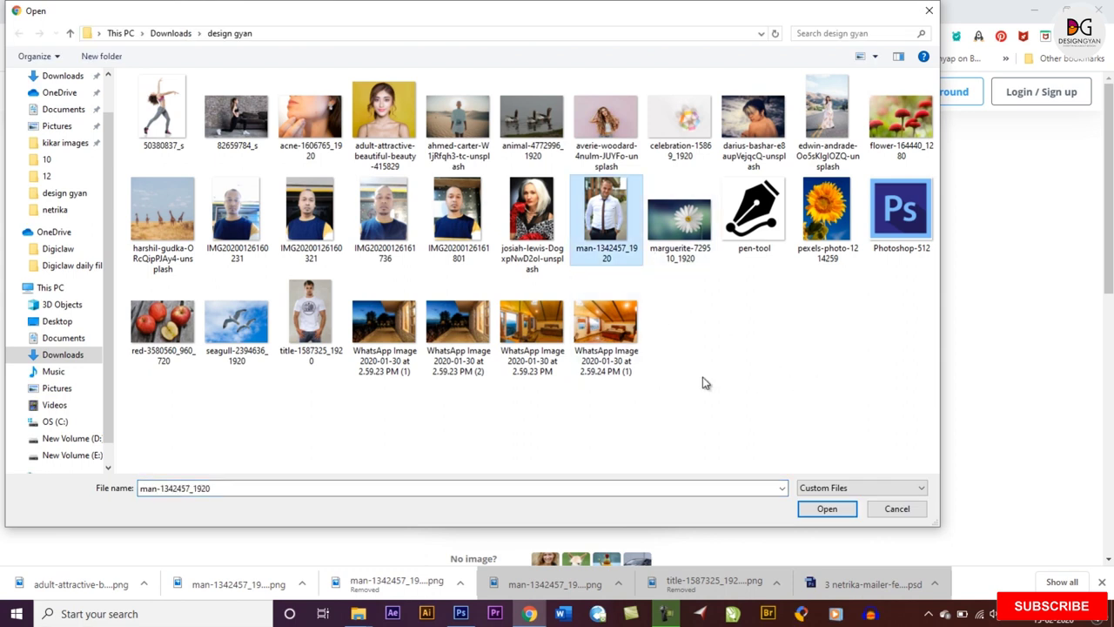
pyautogui.click(825, 509)
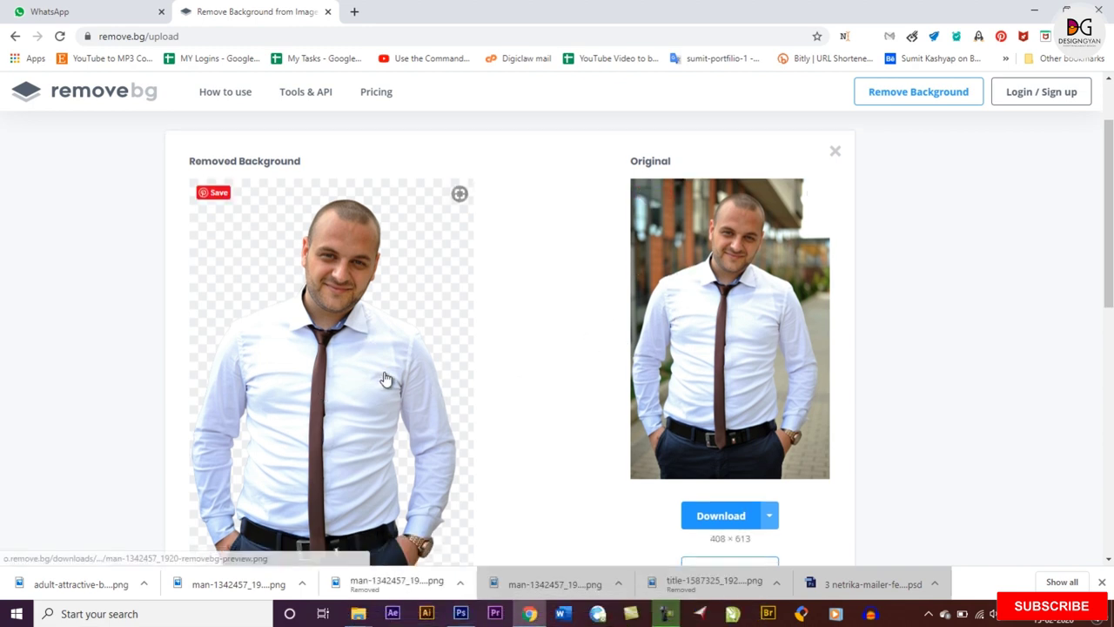
# Download the man's background-free PNG and open the download's options menu.
pyautogui.scroll(-1, 387, 380)
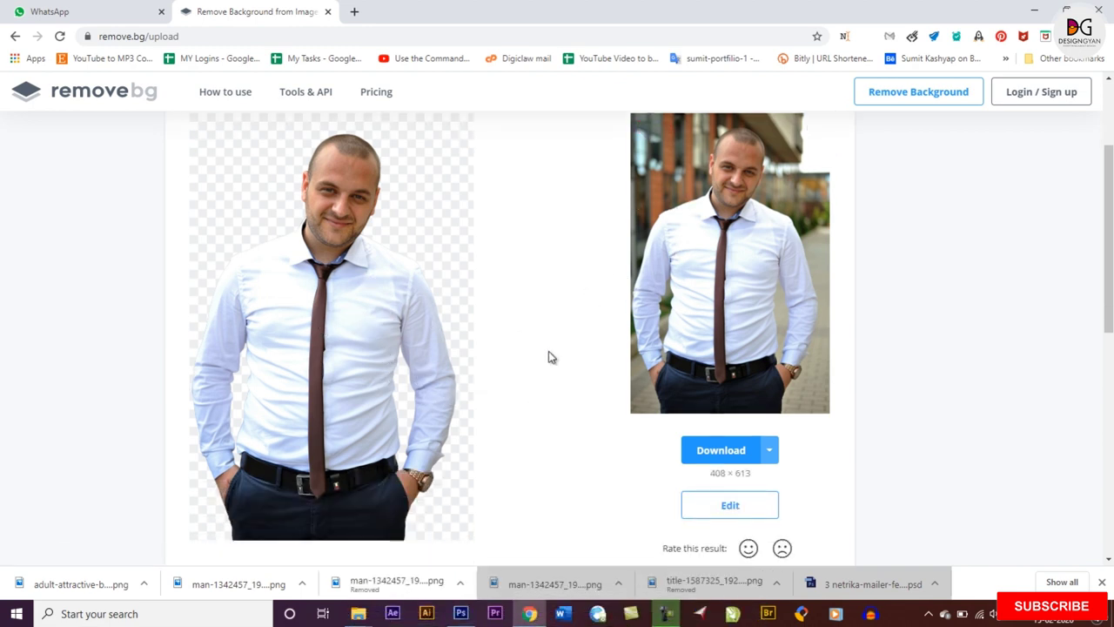
pyautogui.click(729, 454)
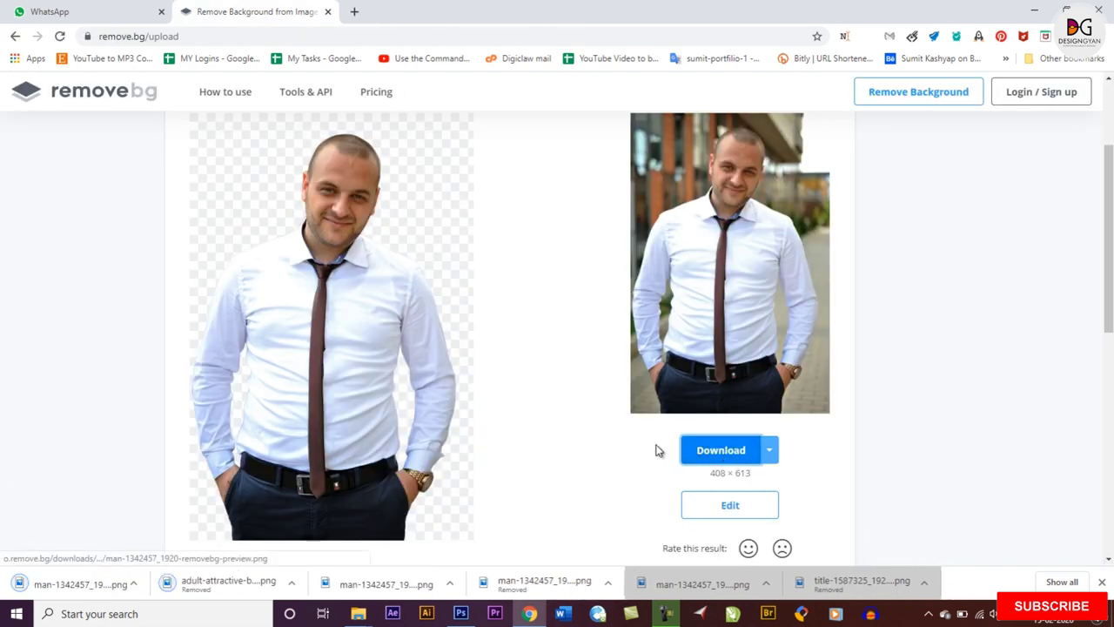
pyautogui.click(144, 583)
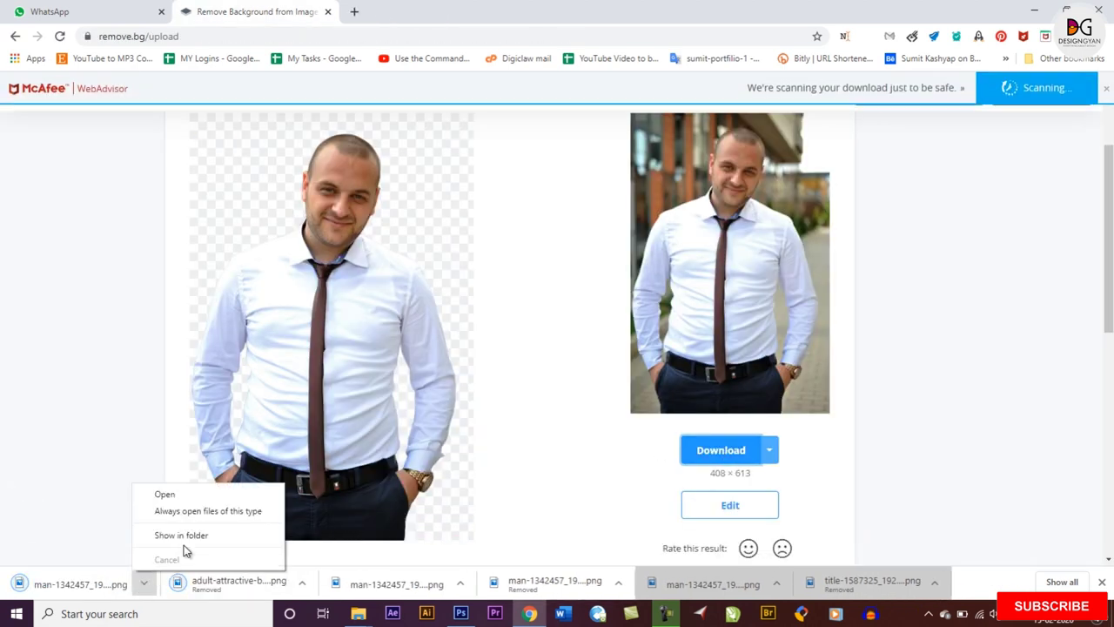
# Open man-1342457_1920-removebg-preview.png from its Explorer folder in Photoshop.
pyautogui.click(189, 537)
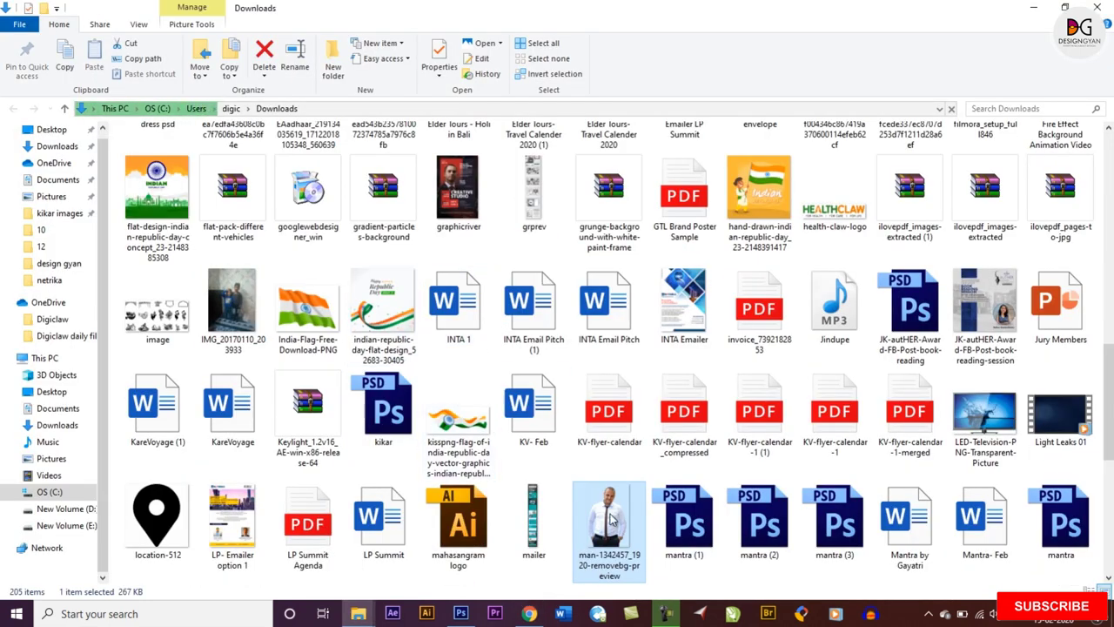
pyautogui.moveTo(613, 520)
pyautogui.mouseDown()
pyautogui.moveTo(519, 561)
pyautogui.moveTo(523, 407)
pyautogui.mouseUp()
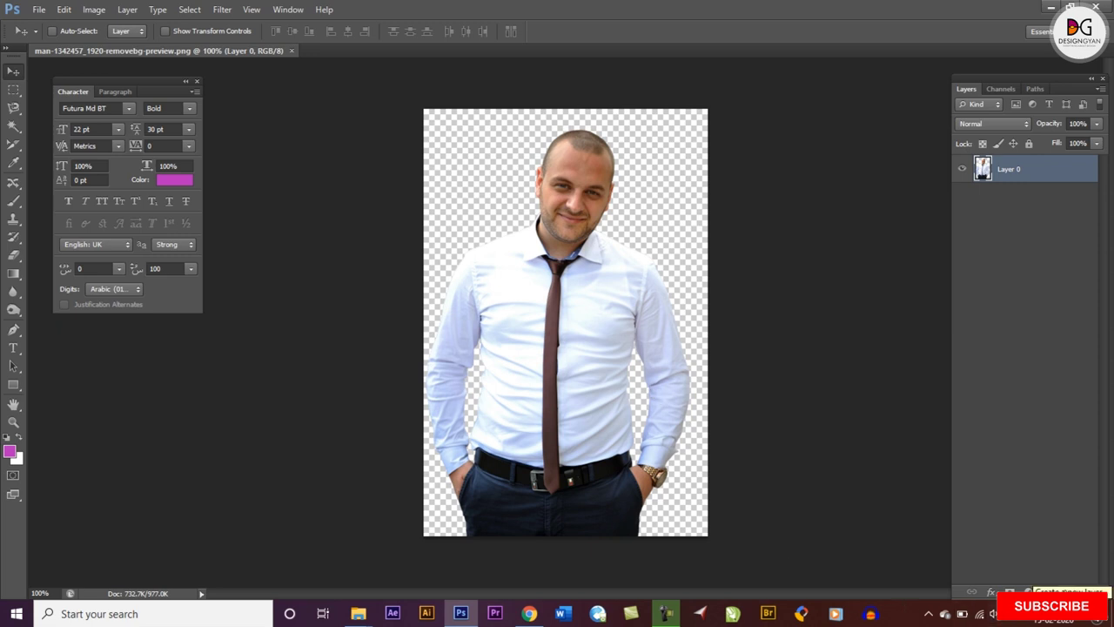
# Add a new layer and set the foreground colour to blue #1fb4df.
pyautogui.click(1047, 592)
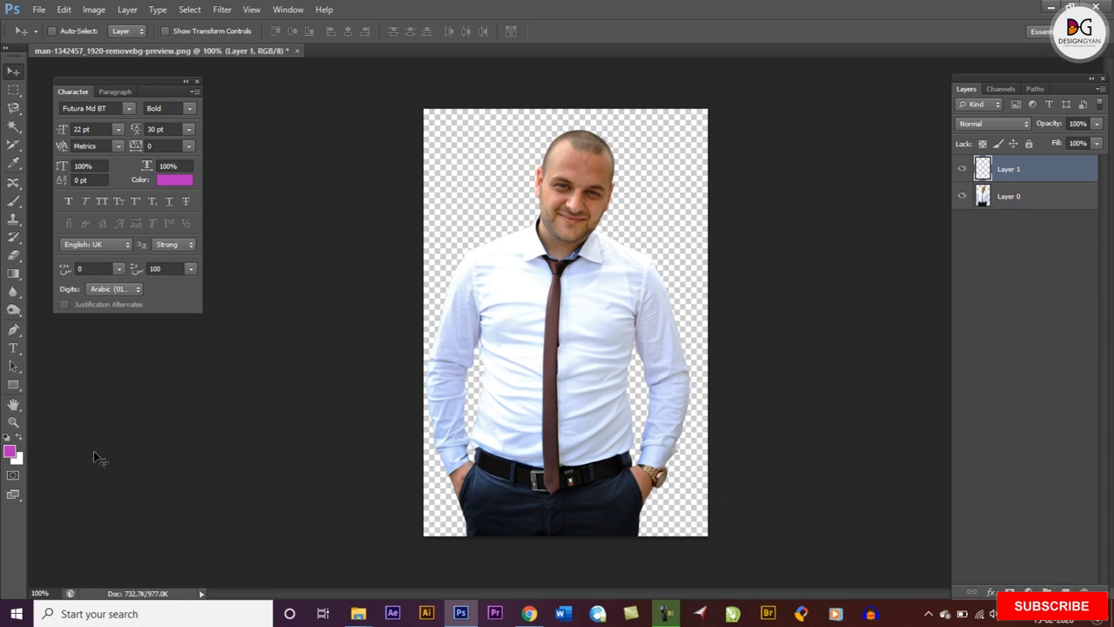
pyautogui.click(10, 451)
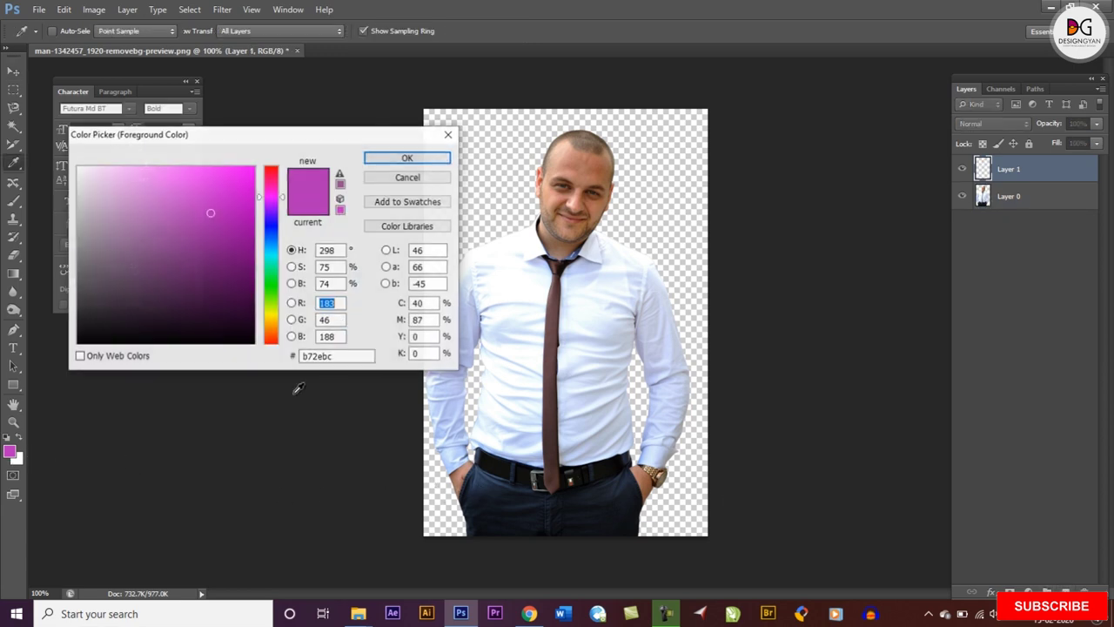
pyautogui.click(275, 249)
pyautogui.click(229, 188)
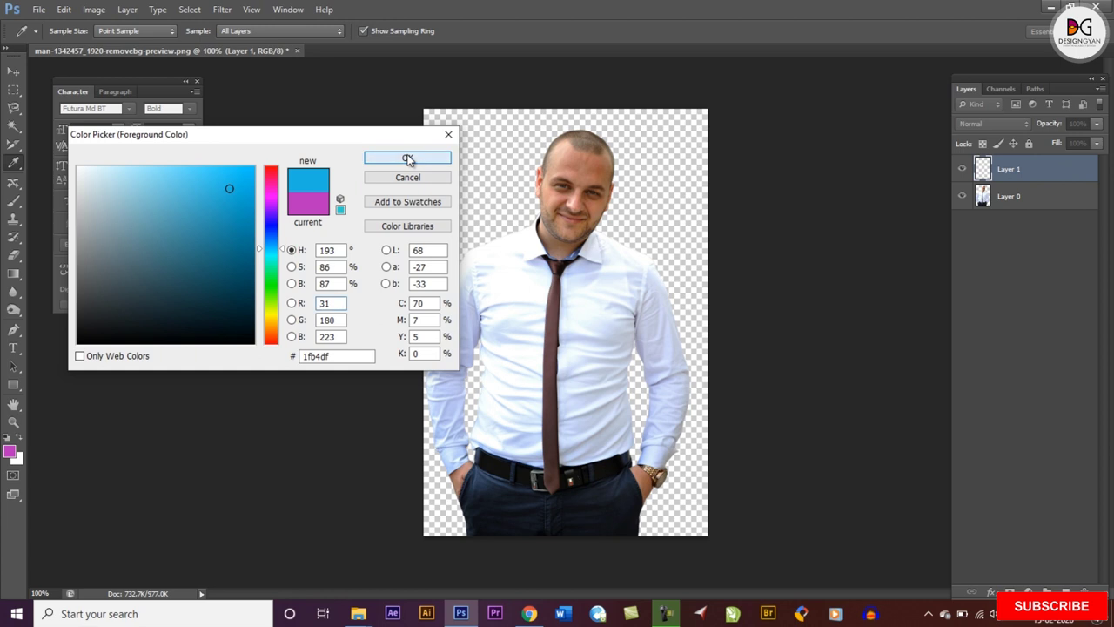
pyautogui.click(407, 158)
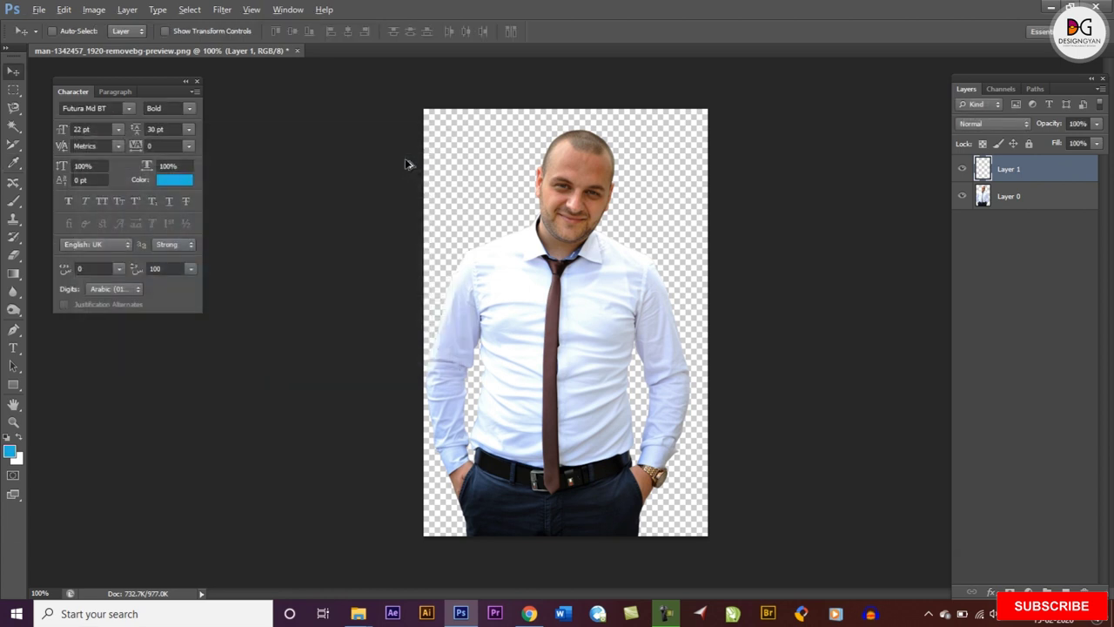
# Fill the new layer with blue and move it beneath the man.
pyautogui.hotkey('alt', 'Delete')
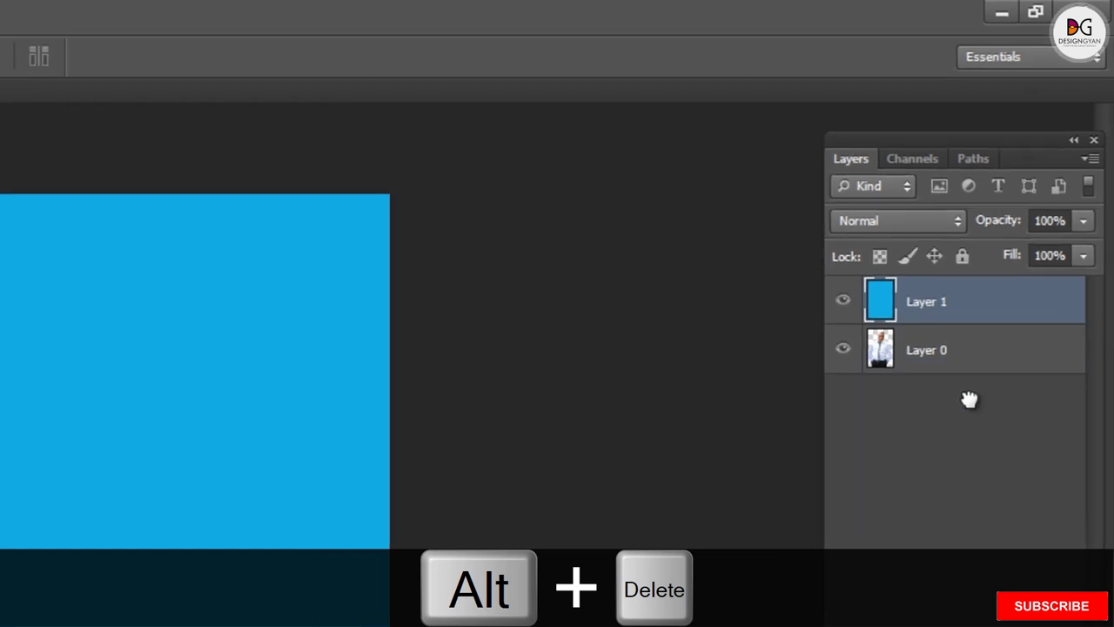
pyautogui.moveTo(949, 301); pyautogui.dragTo(969, 400)
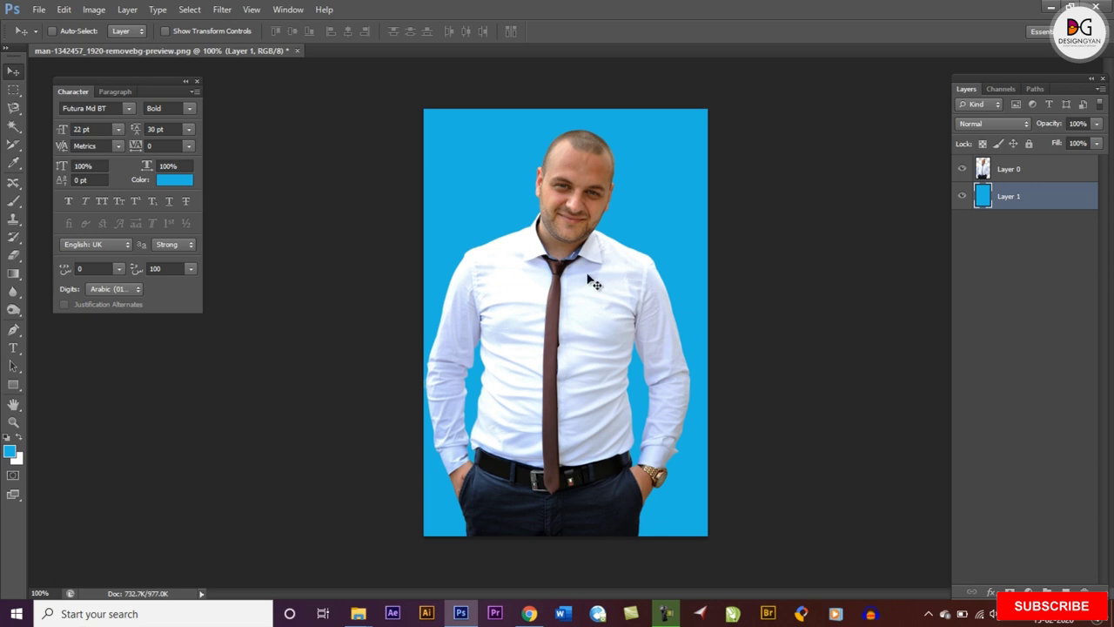
# Upload the adult-attractive-beauty-415829 portrait to remove.bg in Chrome.
pyautogui.click(529, 614)
pyautogui.scroll(3, 514, 252)
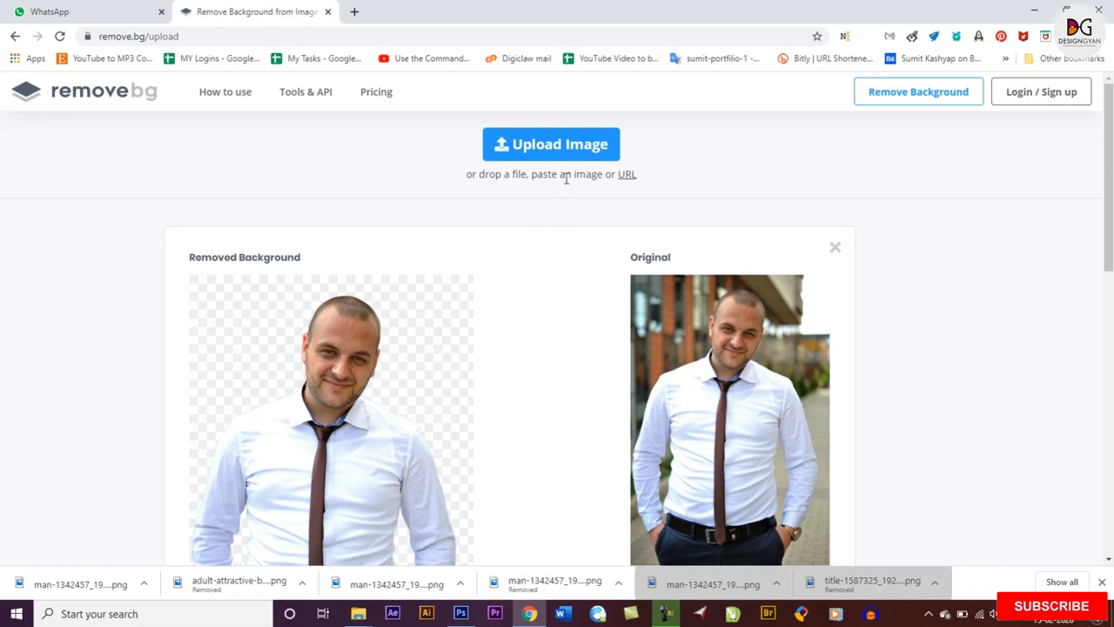
pyautogui.click(575, 146)
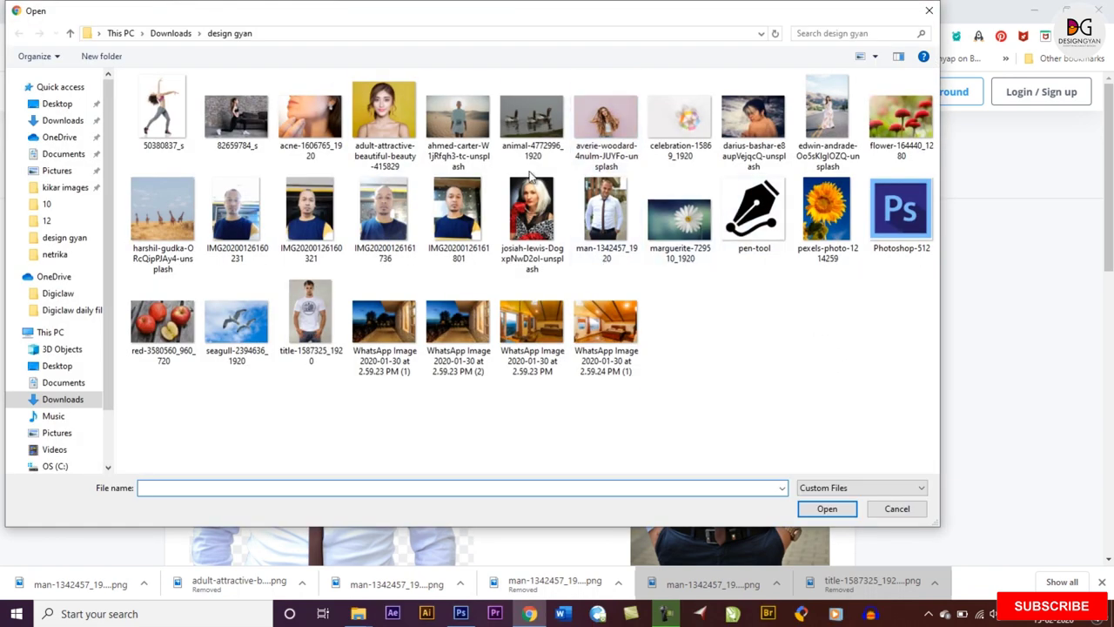
pyautogui.click(393, 115)
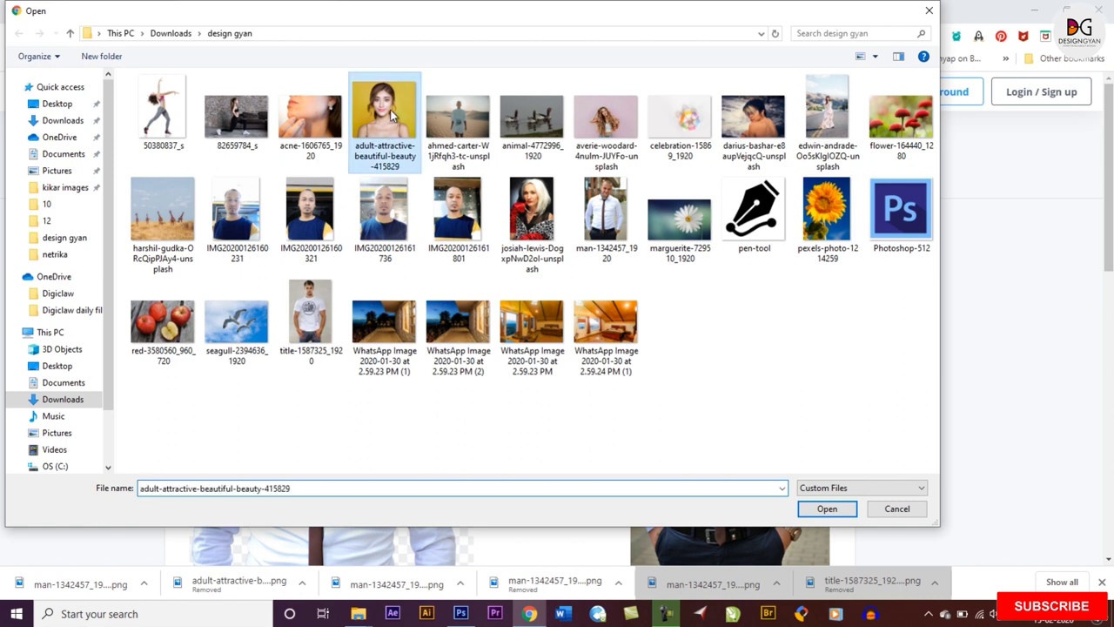
pyautogui.click(827, 509)
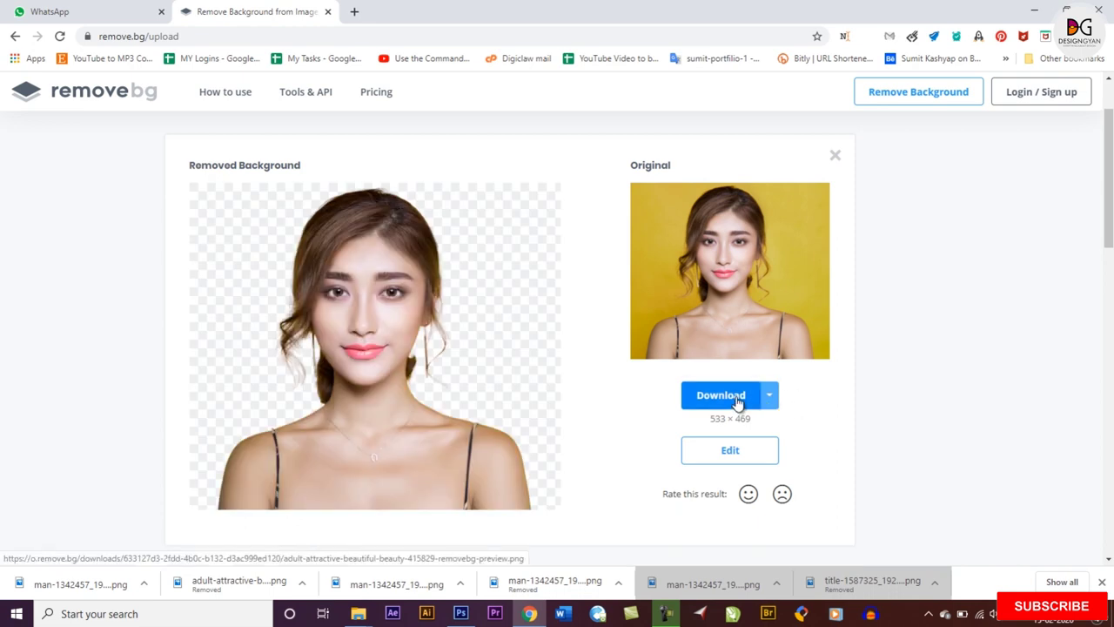
# Download the woman's background-free cutout.
pyautogui.click(738, 400)
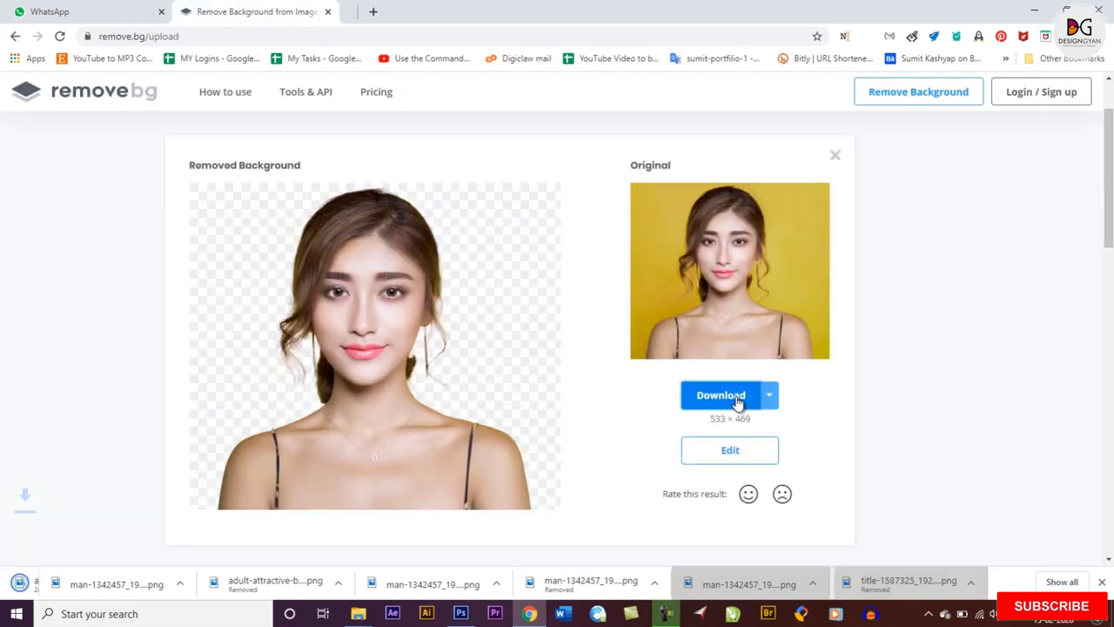
# Open the woman's cutout PNG in Photoshop, then return to the remove.bg results page.
pyautogui.moveTo(61, 567)
pyautogui.mouseDown()
pyautogui.moveTo(633, 7)
pyautogui.moveTo(590, 94)
pyautogui.mouseUp()
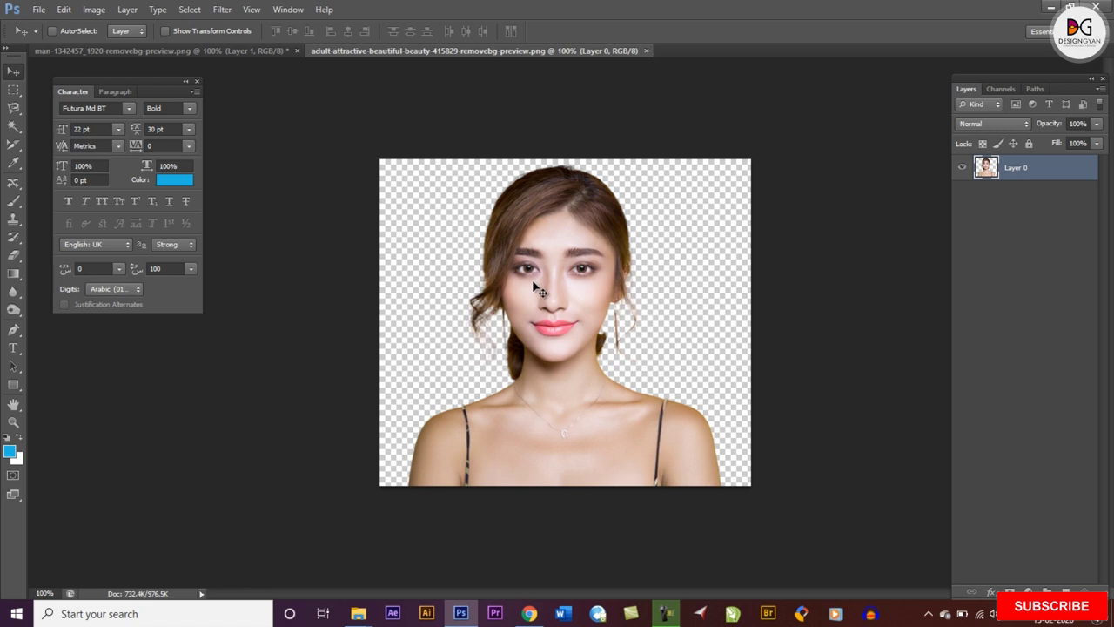
pyautogui.click(529, 614)
pyautogui.scroll(2, 352, 315)
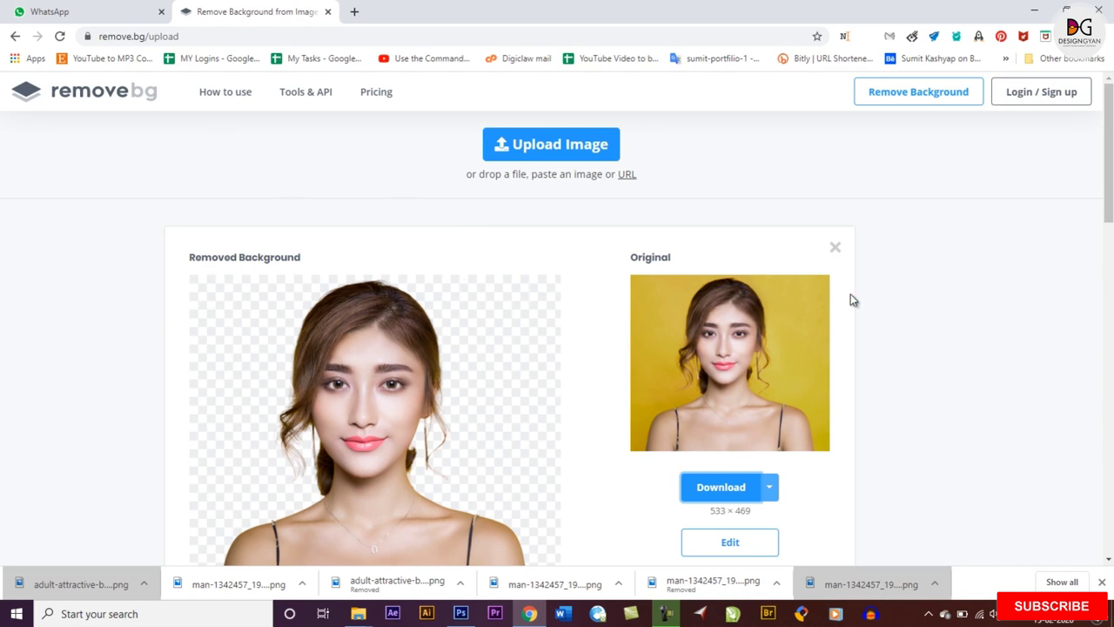
pyautogui.scroll(-2, 903, 334)
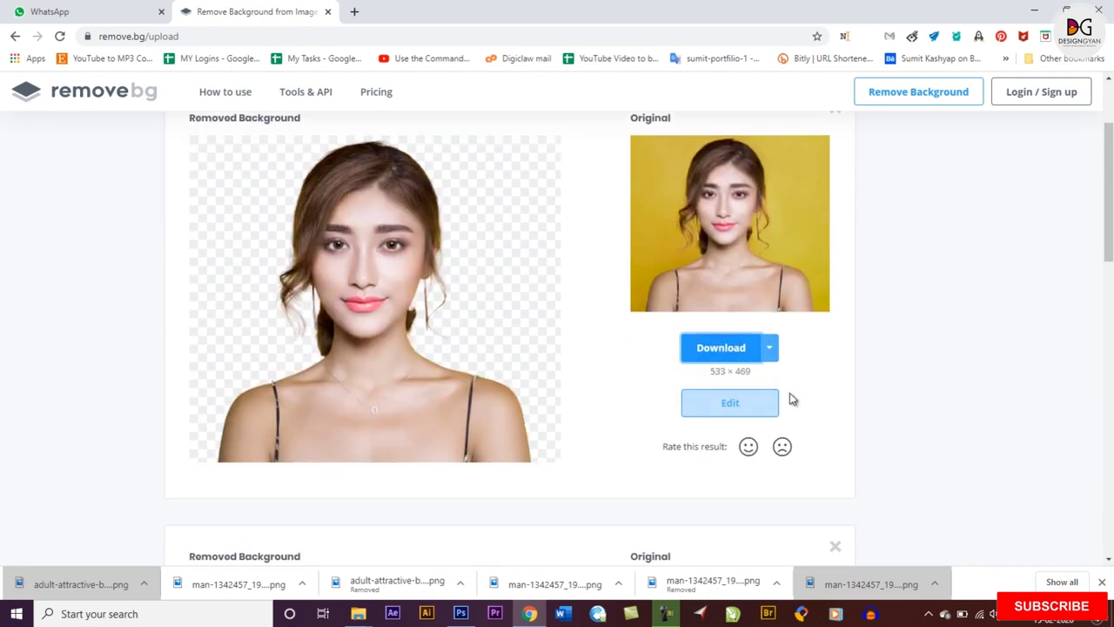
pyautogui.scroll(1, 844, 415)
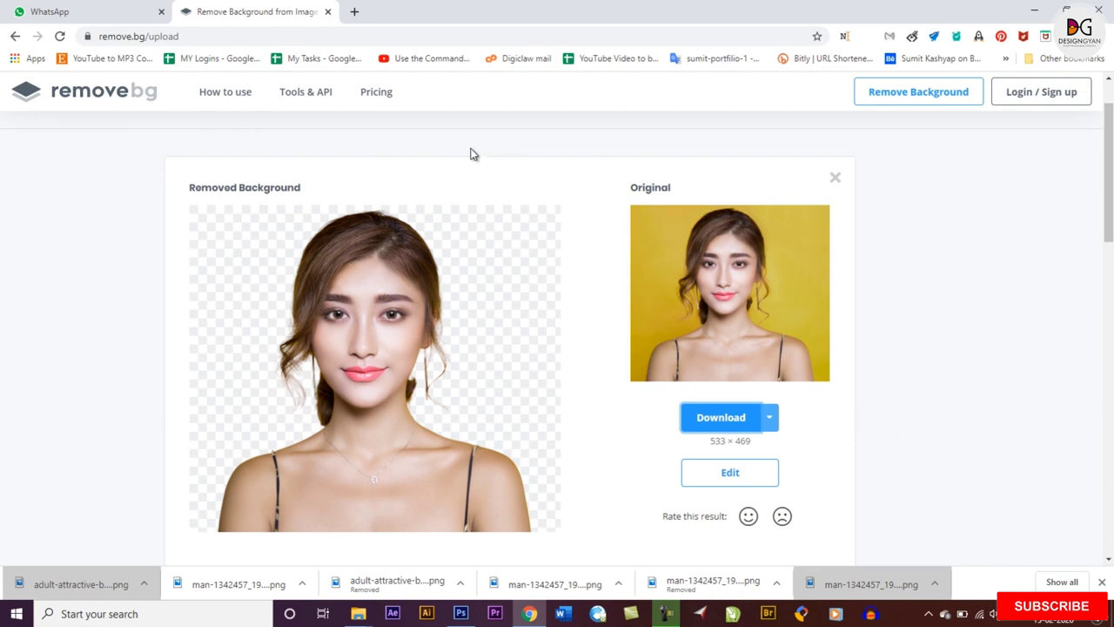
# Open remove.bg's Pricing page and scroll through the Free, Subscription and Pay as you go plans.
pyautogui.click(376, 94)
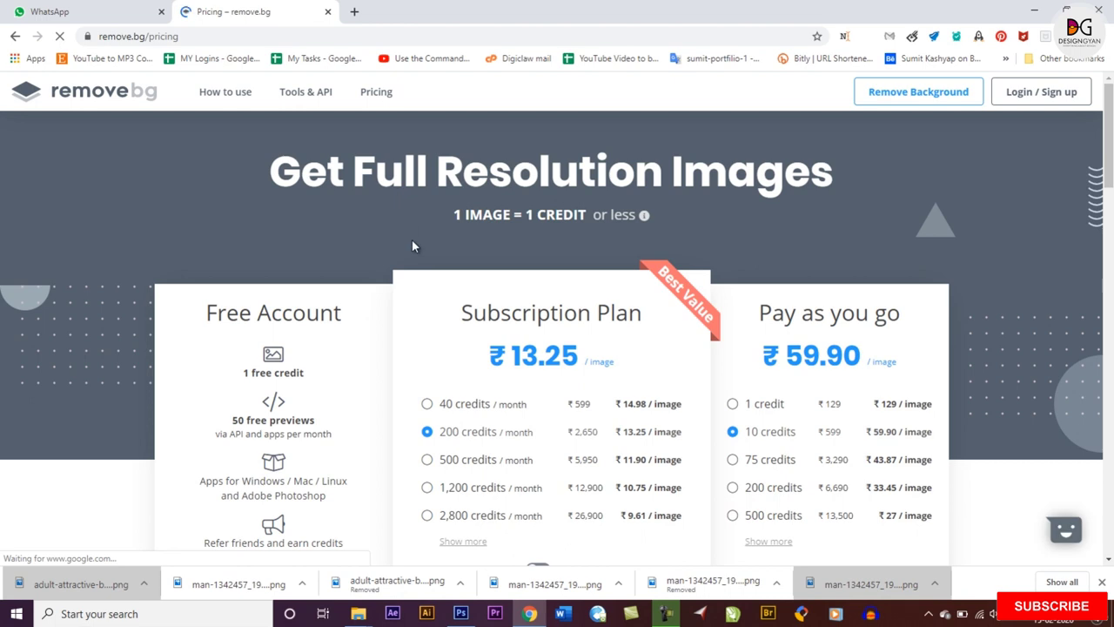
pyautogui.scroll(-1, 414, 246)
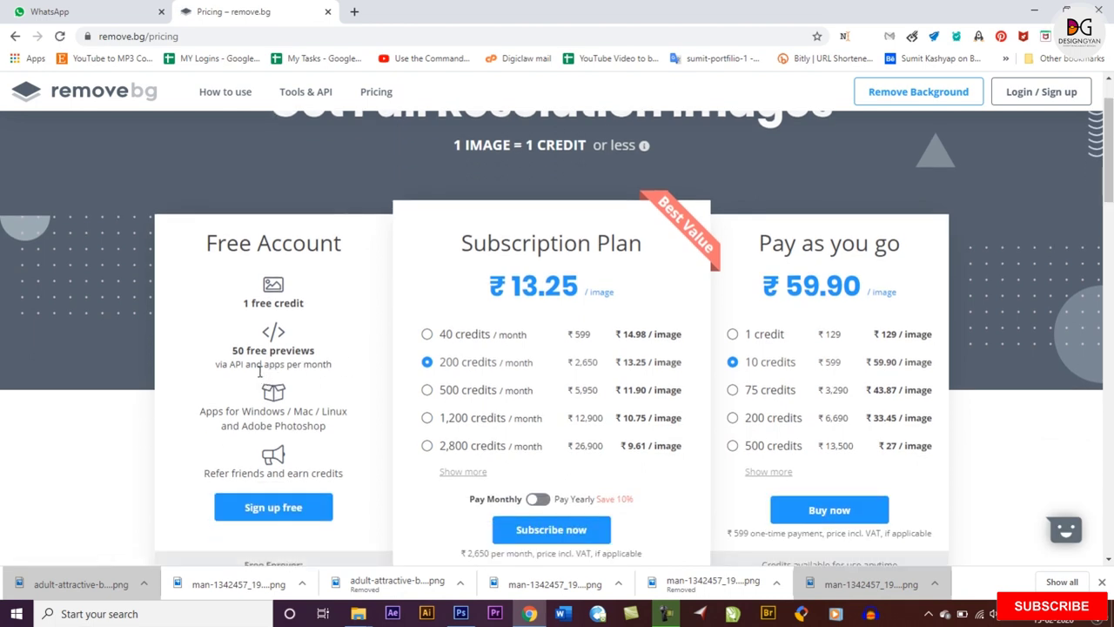